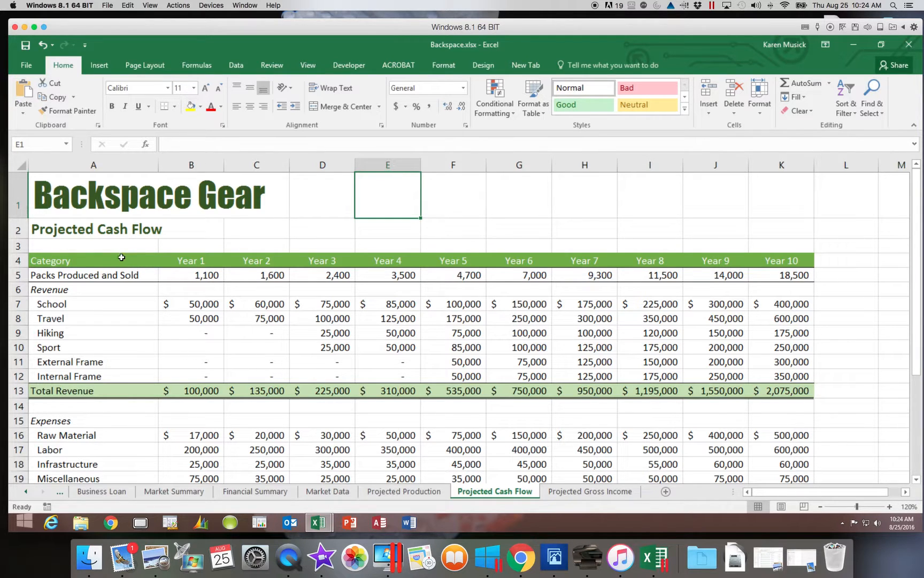
Step: Select the year header row A4:K4 together with the Cash Flow row A30:K30 as non-adjacent ranges on Projected Cash Flow
left_click_drag(121, 258, 776, 266)
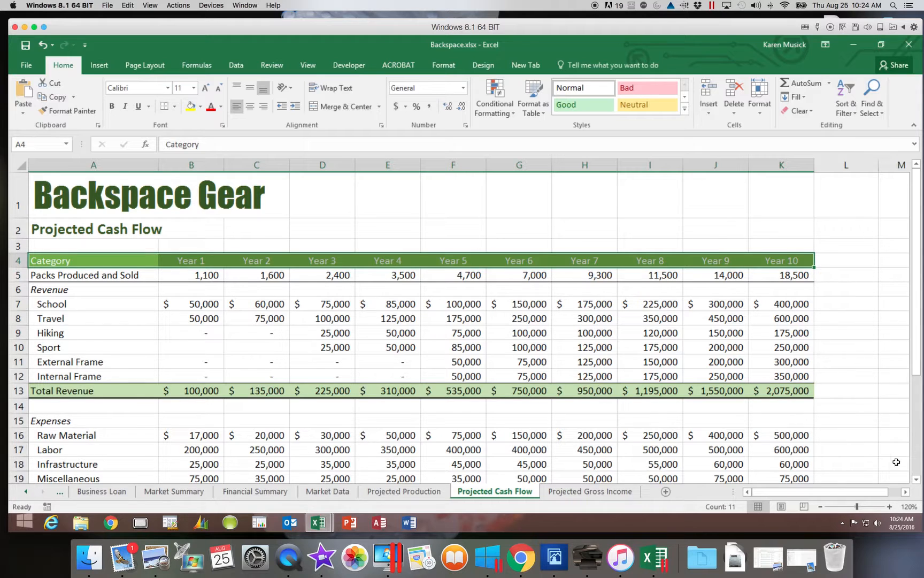
left_click(917, 480)
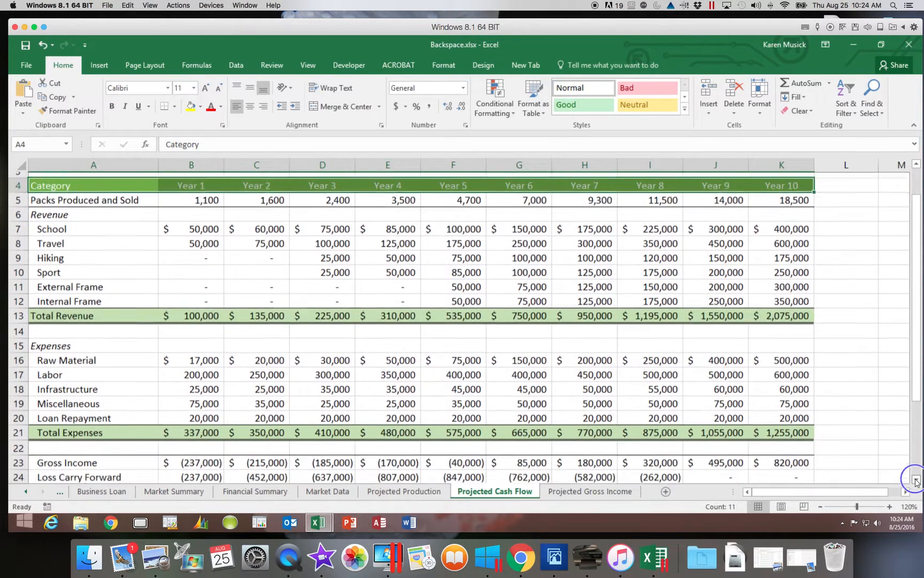
left_click(917, 480)
left_click(917, 479)
left_click(916, 480)
left_click(917, 480)
left_click(916, 479)
left_click(916, 480)
left_click(917, 479)
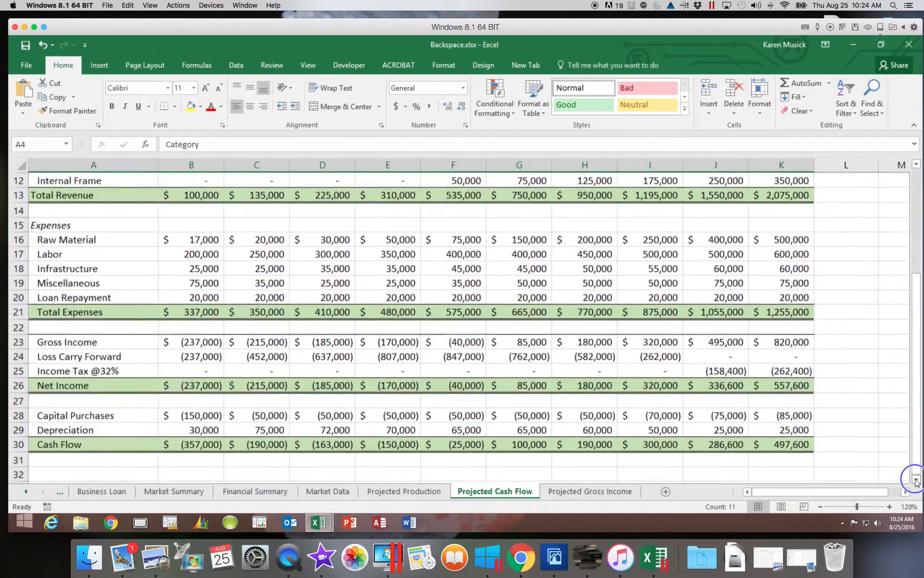
left_click(916, 480)
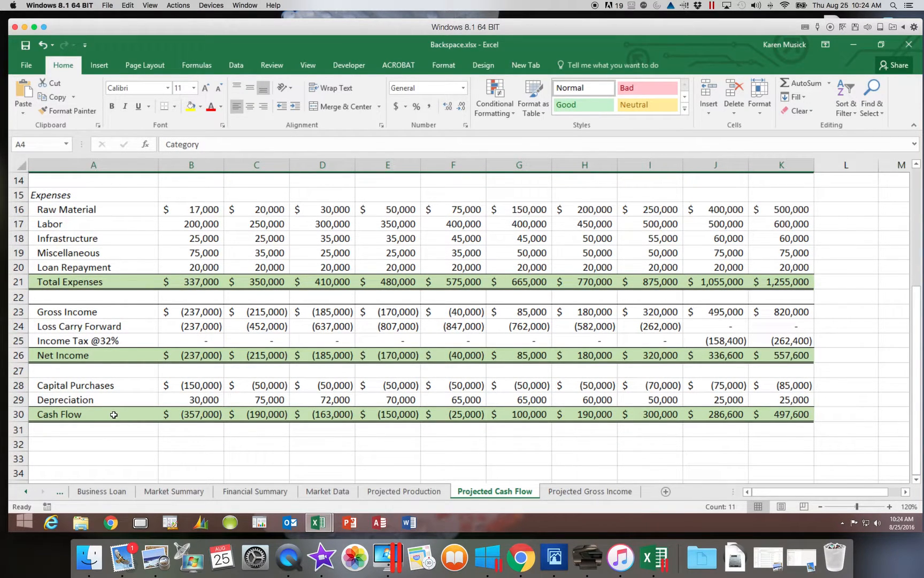
left_click_drag(114, 414, 759, 416)
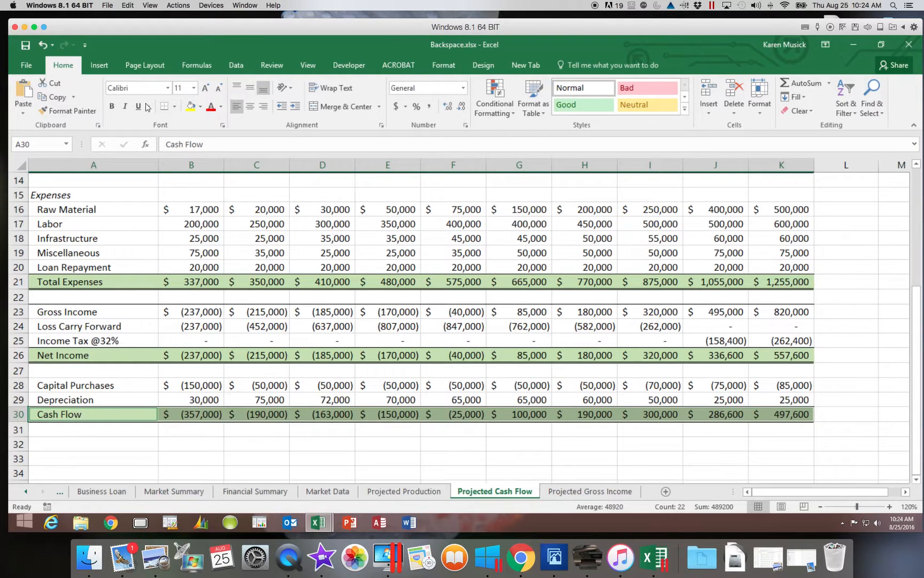
Step: Insert a Line chart from the recommended charts for the selected year headers and Cash Flow data
left_click(99, 66)
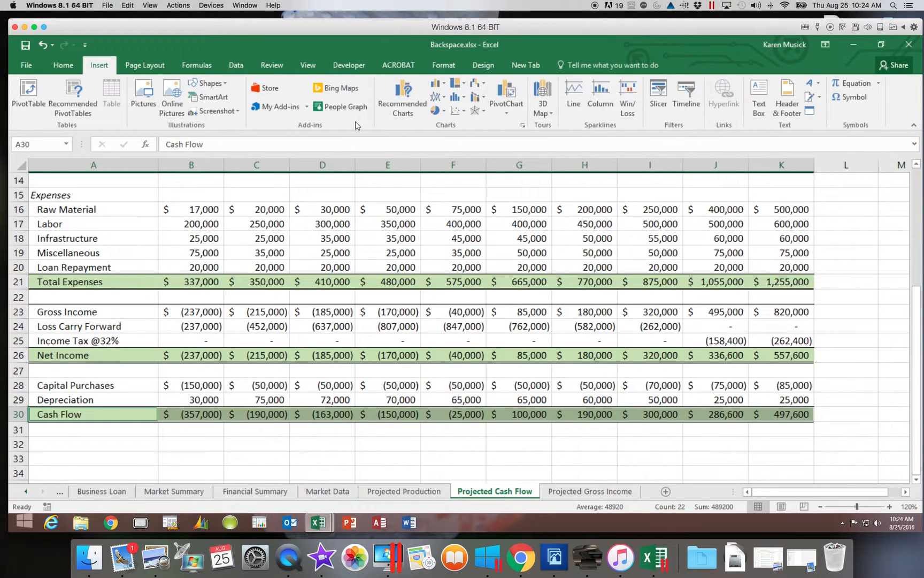
left_click(397, 109)
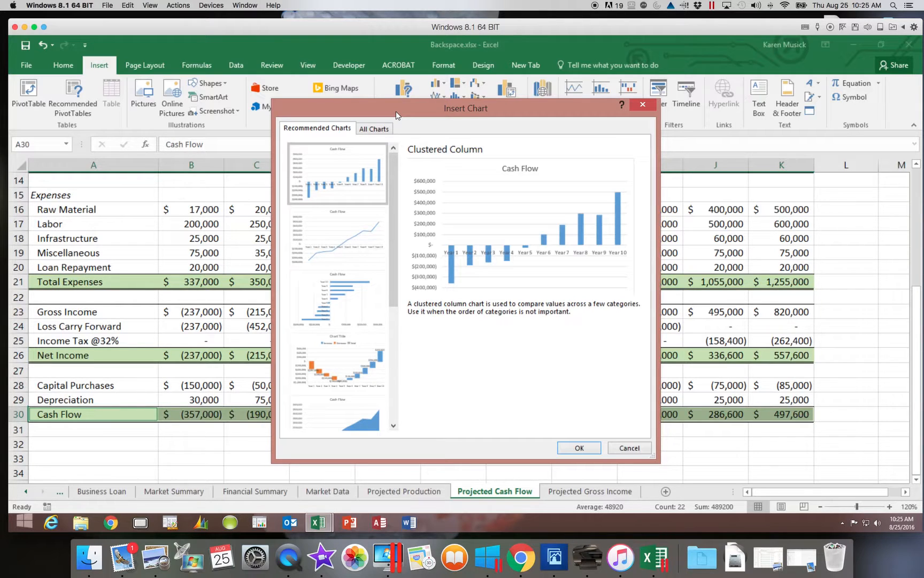
left_click(351, 240)
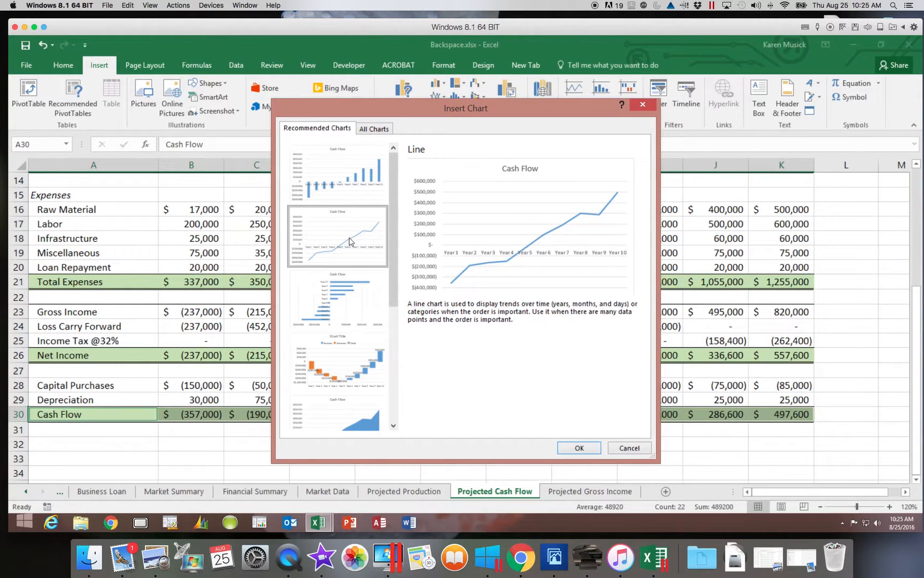
left_click(579, 444)
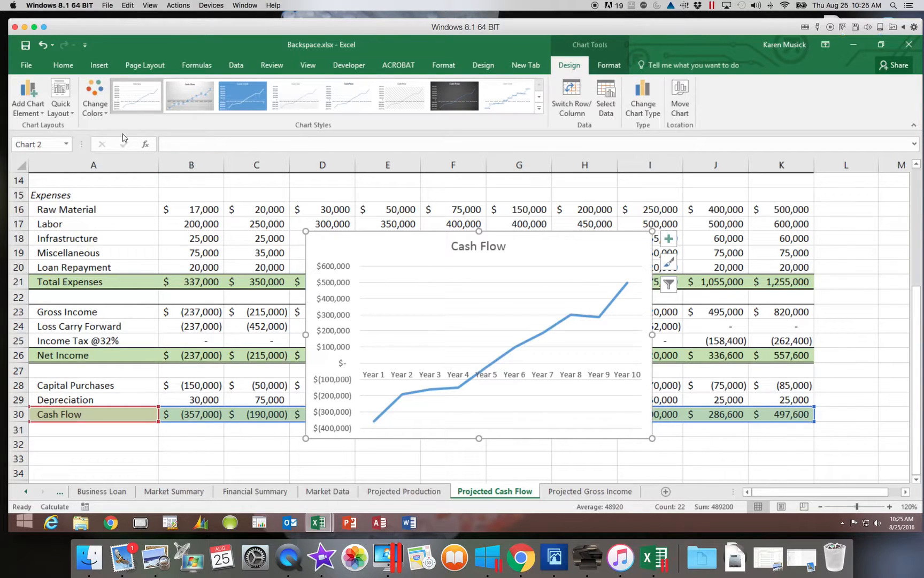
Step: Cut the Cash Flow chart and paste it into the Financial Summary sheet at cell A12
left_click(65, 65)
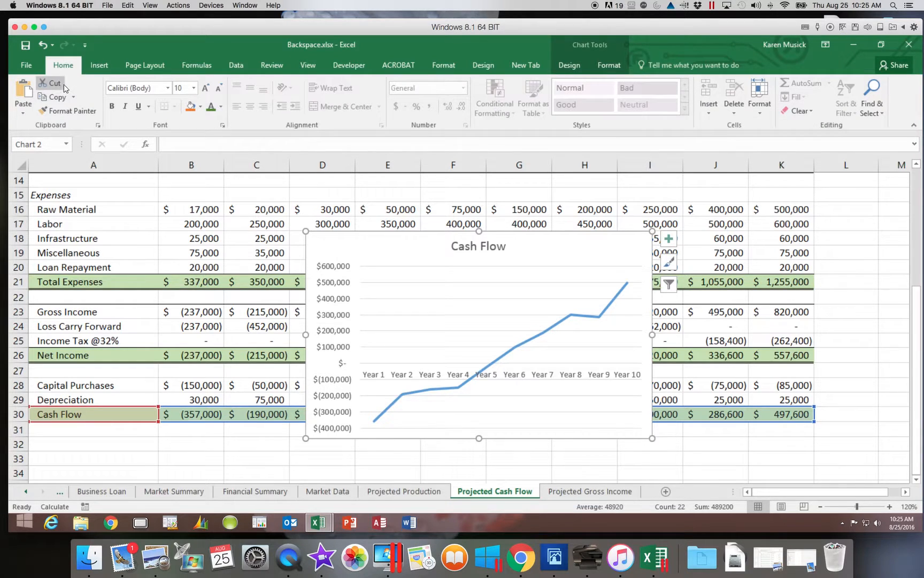
left_click(58, 86)
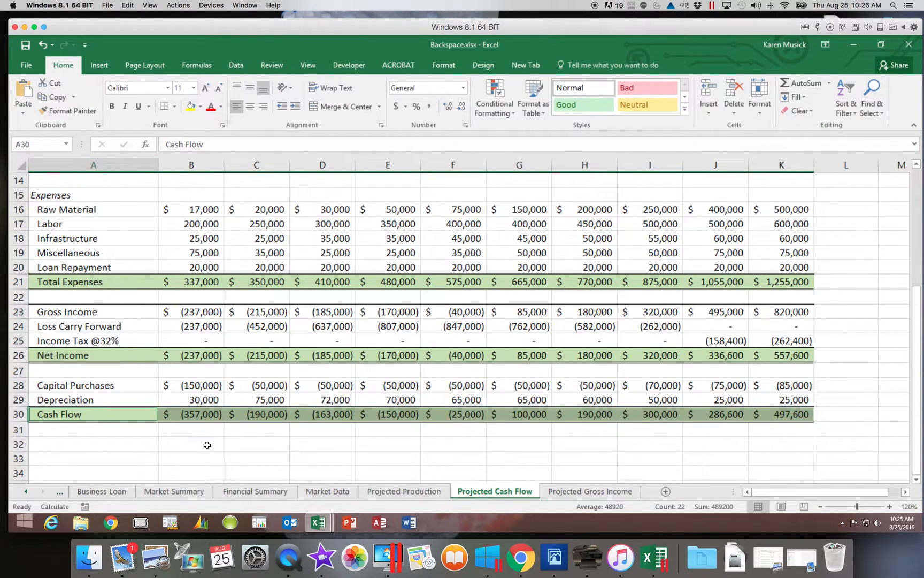
left_click(248, 495)
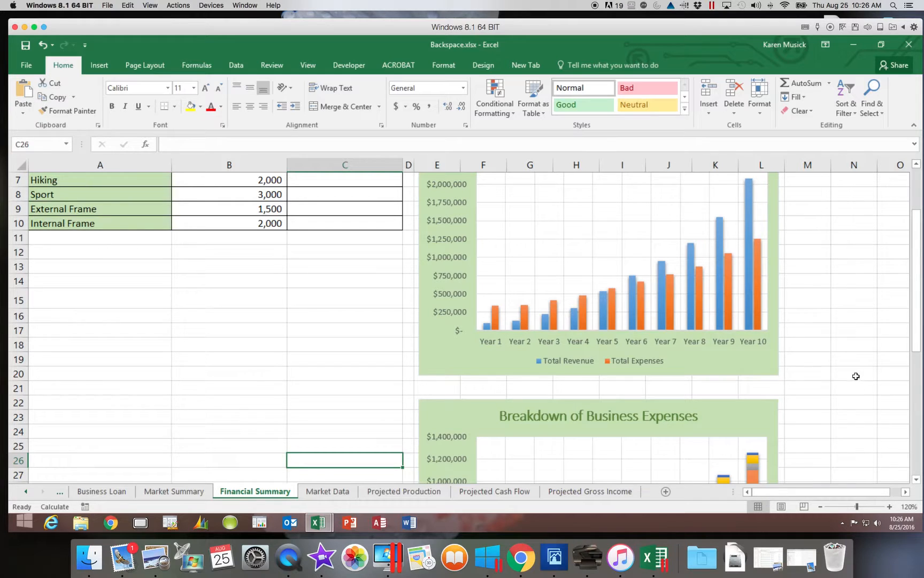
left_click(91, 253)
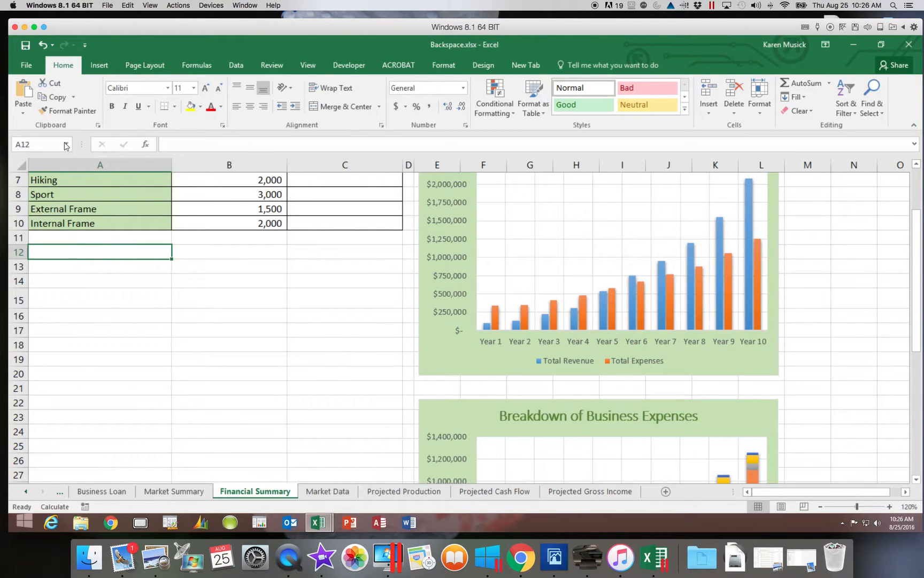
left_click(24, 96)
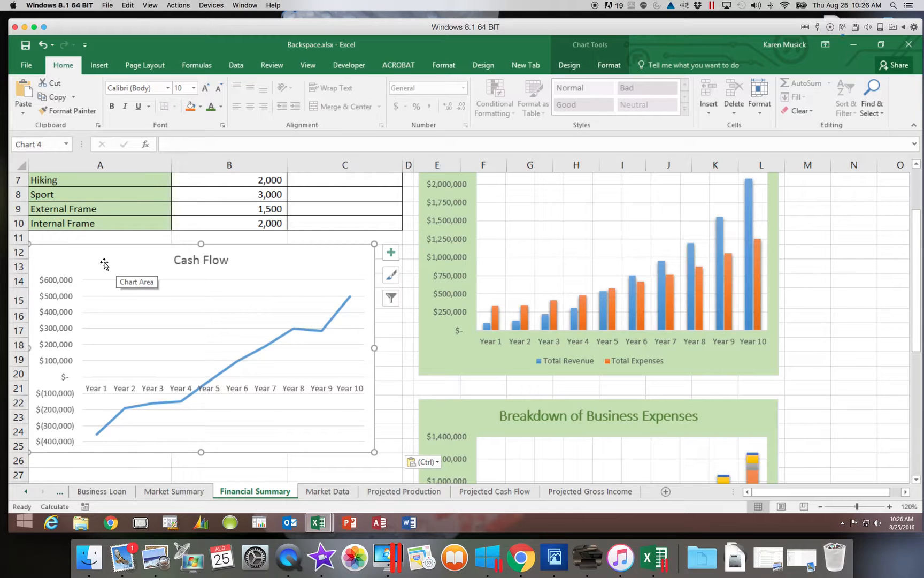
Step: Reposition and resize the Cash Flow chart so it fits within cells A12:C24
left_click_drag(94, 260, 99, 265)
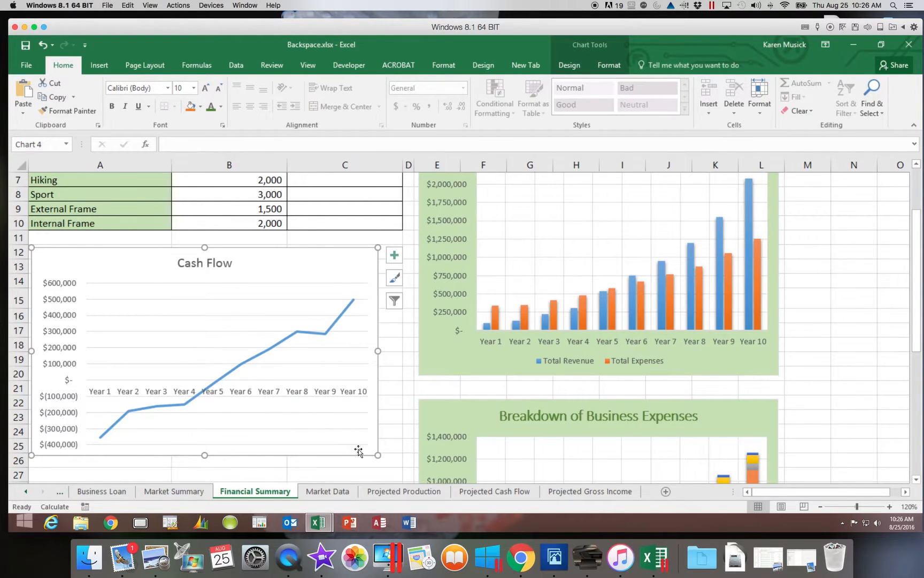
left_click(378, 455)
left_click_drag(378, 455, 396, 435)
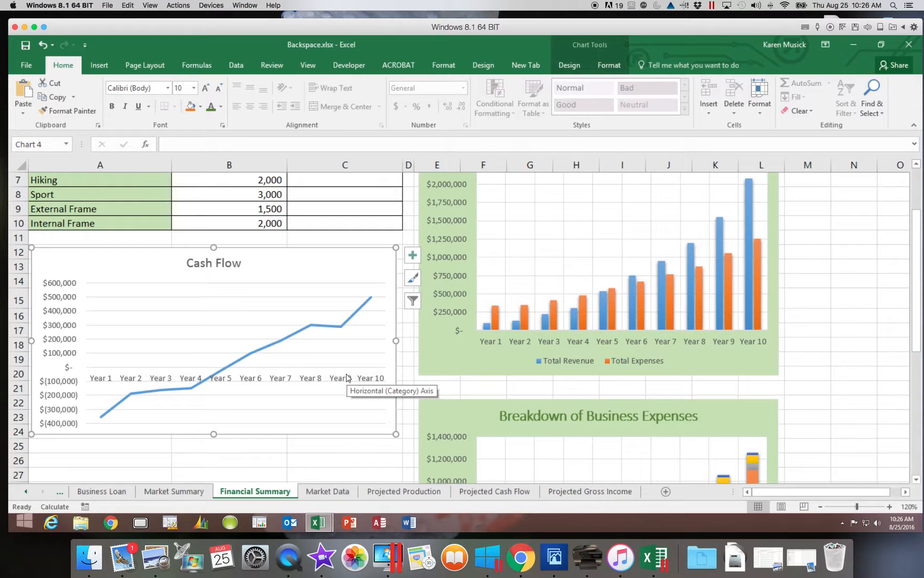
Step: Apply the last available chart style, with the bold title and shadowed line, to the Cash Flow chart
left_click(414, 279)
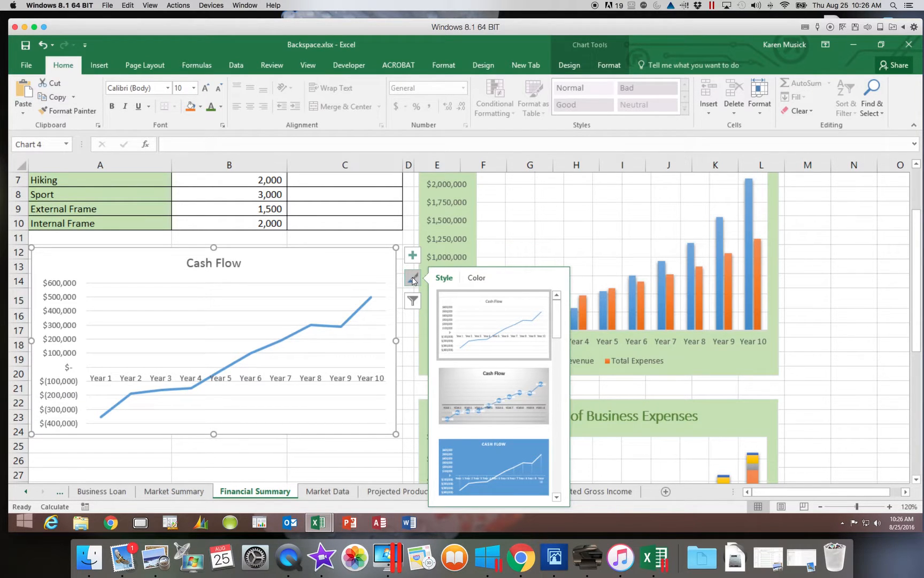
left_click(412, 277)
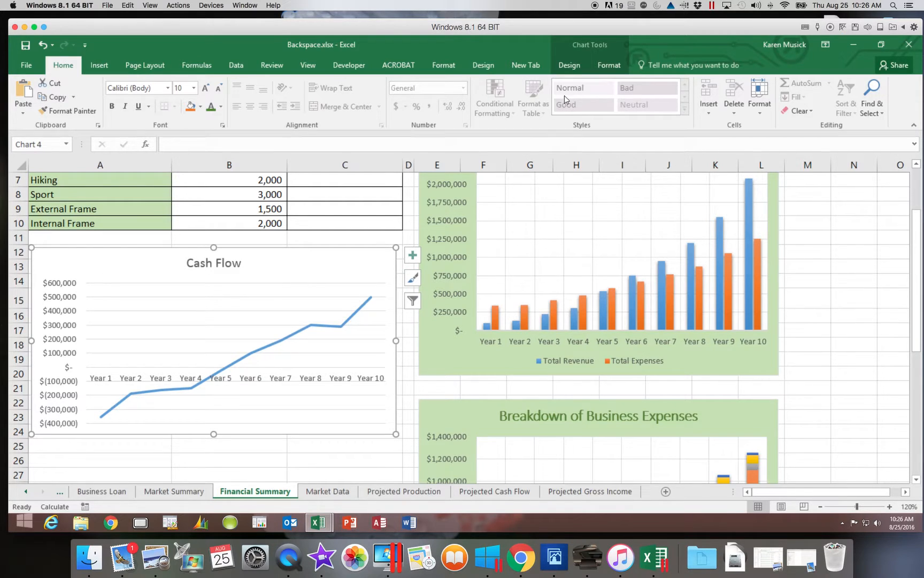
left_click(569, 64)
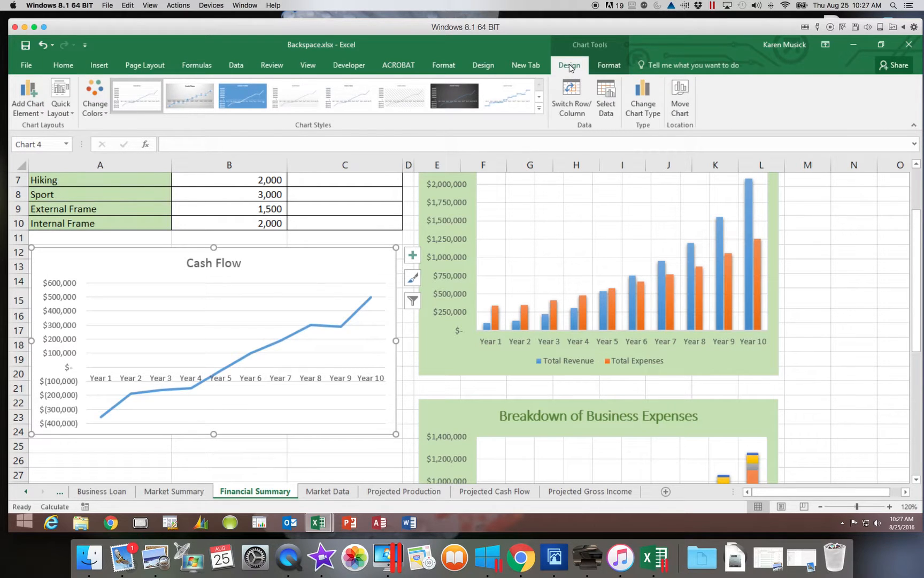
left_click(539, 109)
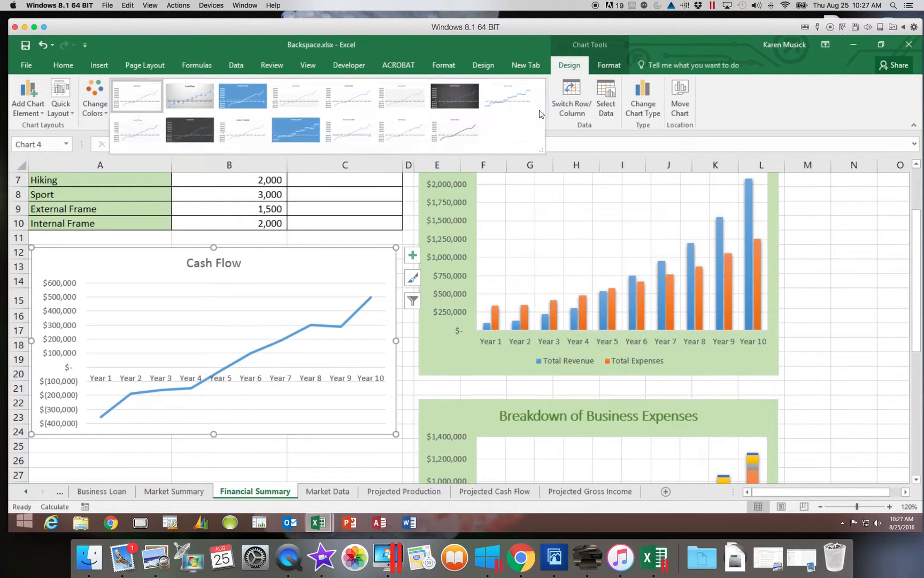
left_click(448, 127)
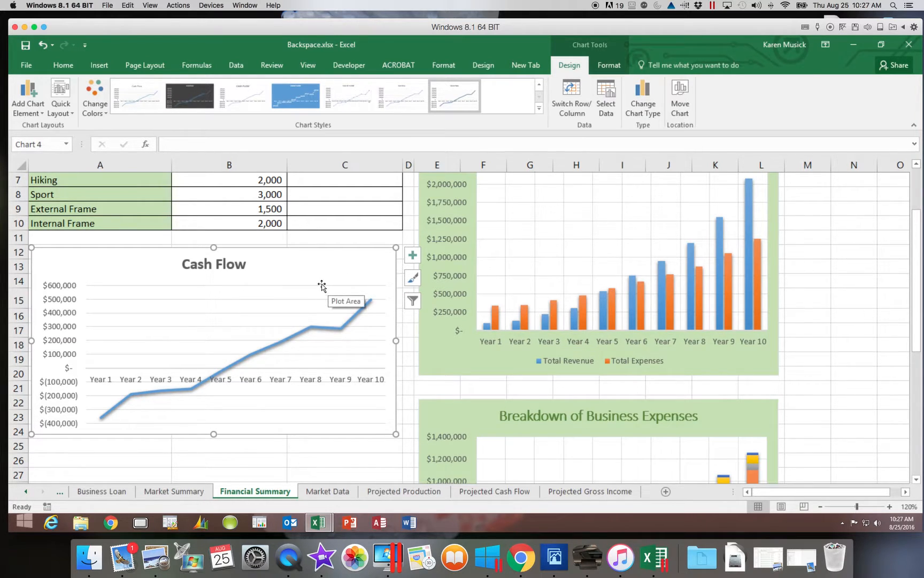
Step: Format the Cash Flow chart title in Calibri Light (Headings), without bold, in a darker theme green
left_click(225, 267)
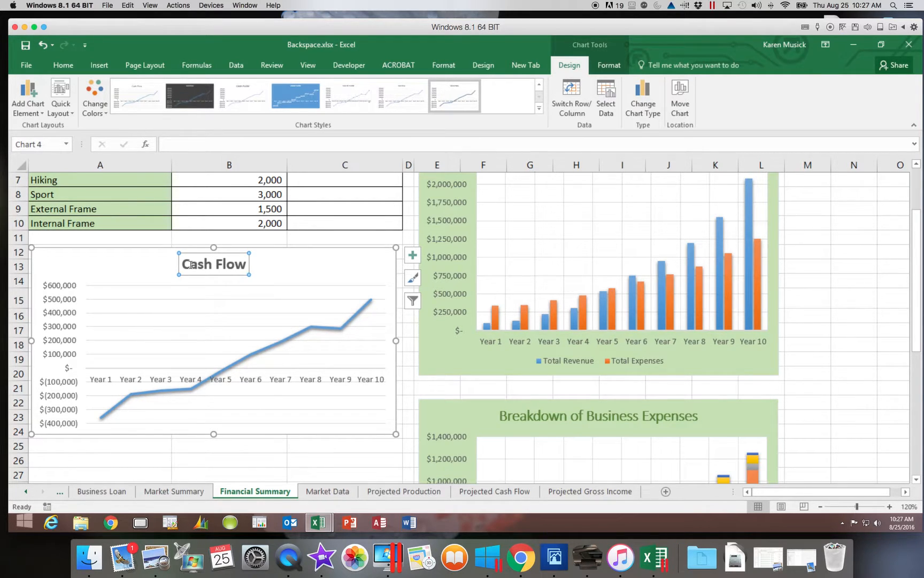
left_click(63, 64)
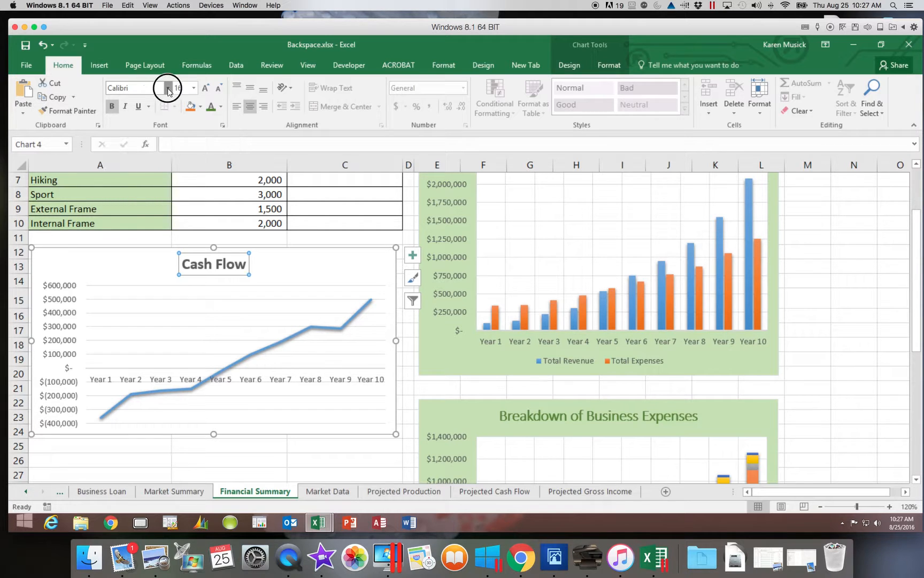
left_click(169, 92)
left_click(158, 119)
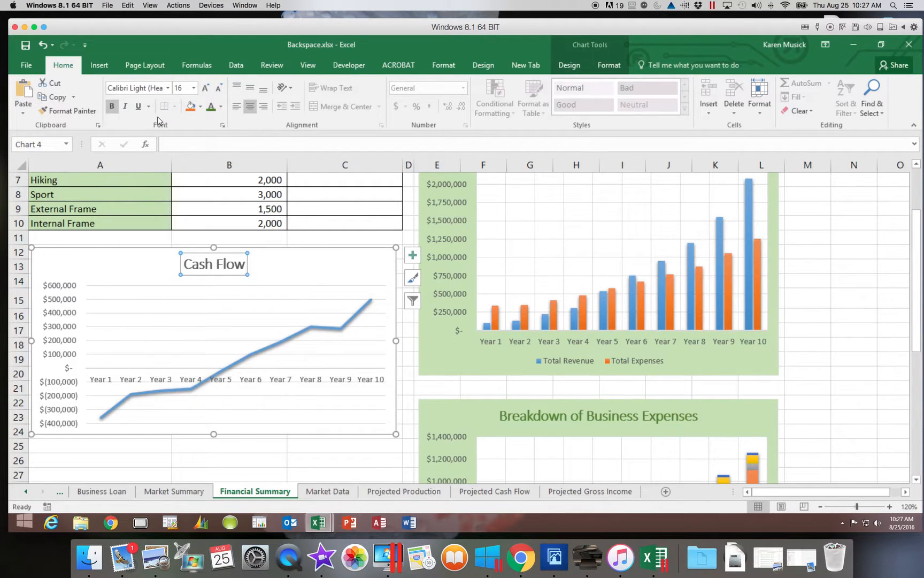
left_click(112, 106)
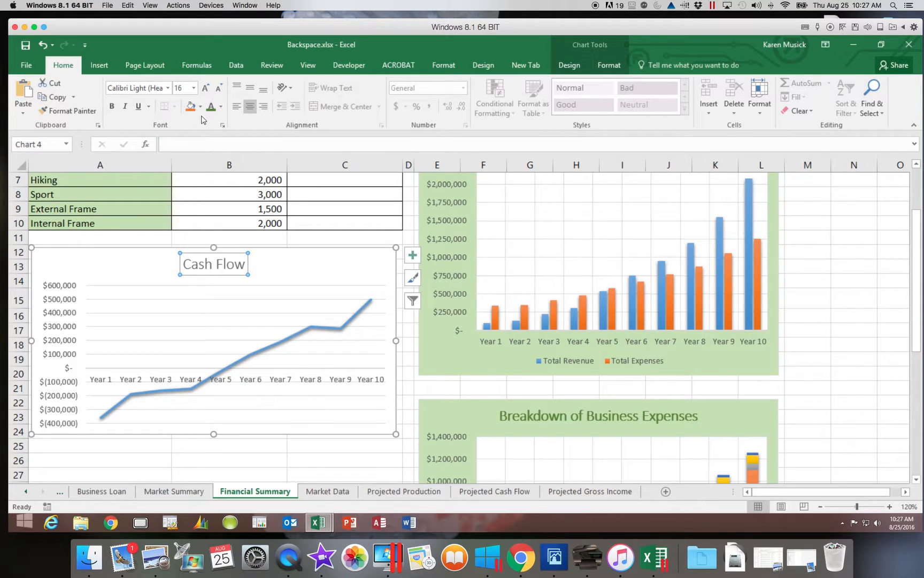
left_click(220, 109)
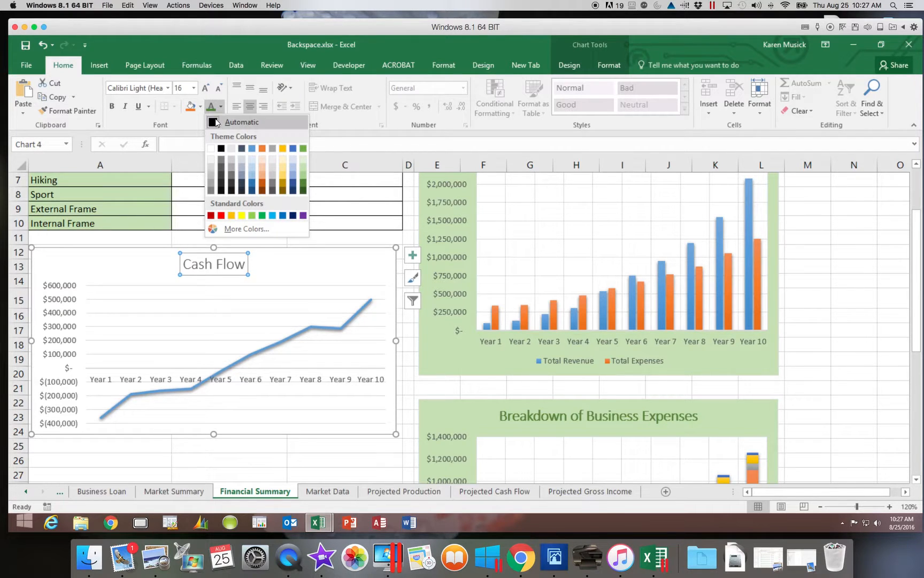
left_click(304, 184)
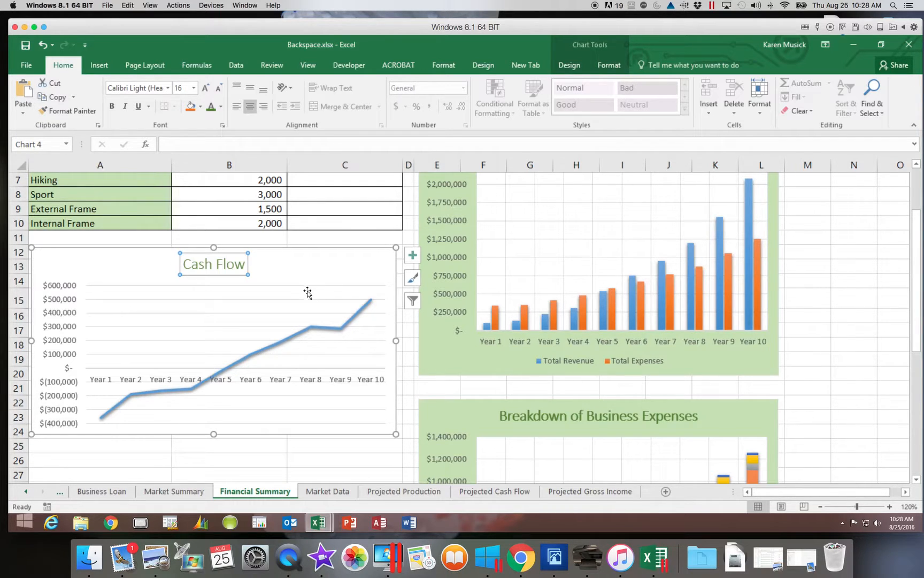
Step: Set the marker option of the Cash Flow line's data series to Automatic
mouse_move(319, 331)
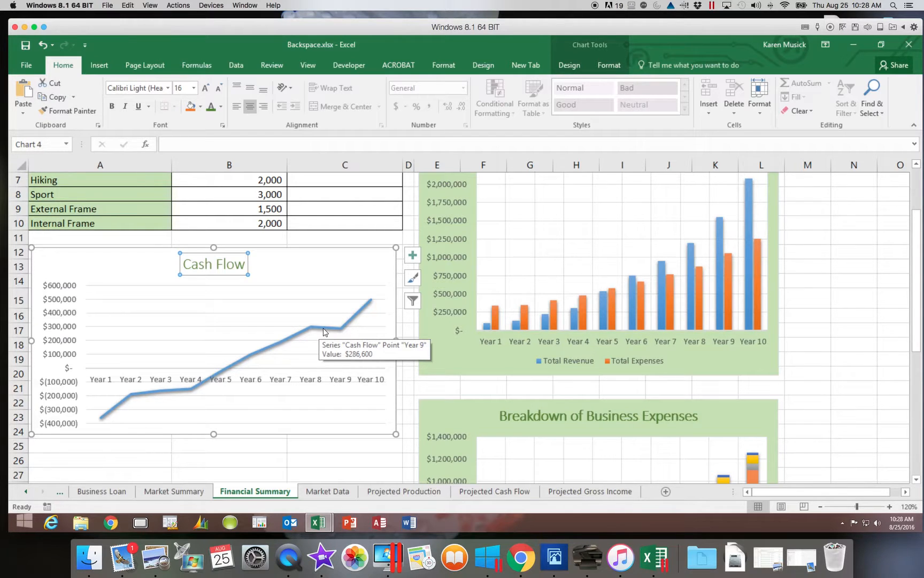
double_click(323, 332)
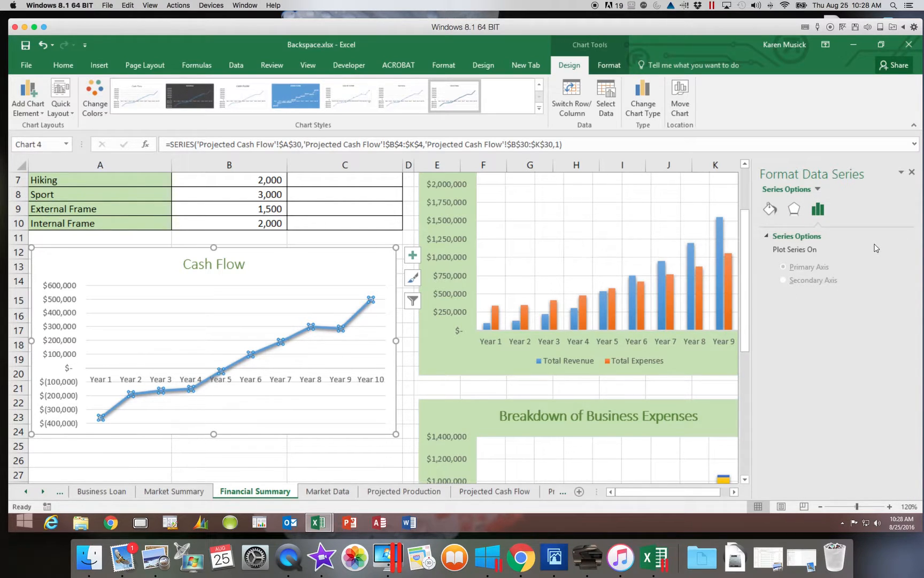
left_click(770, 209)
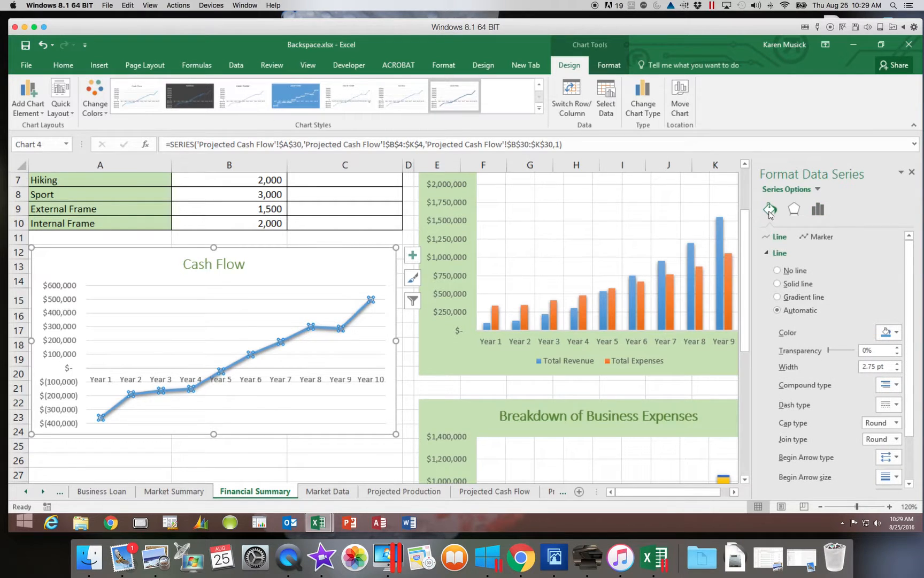
left_click(821, 237)
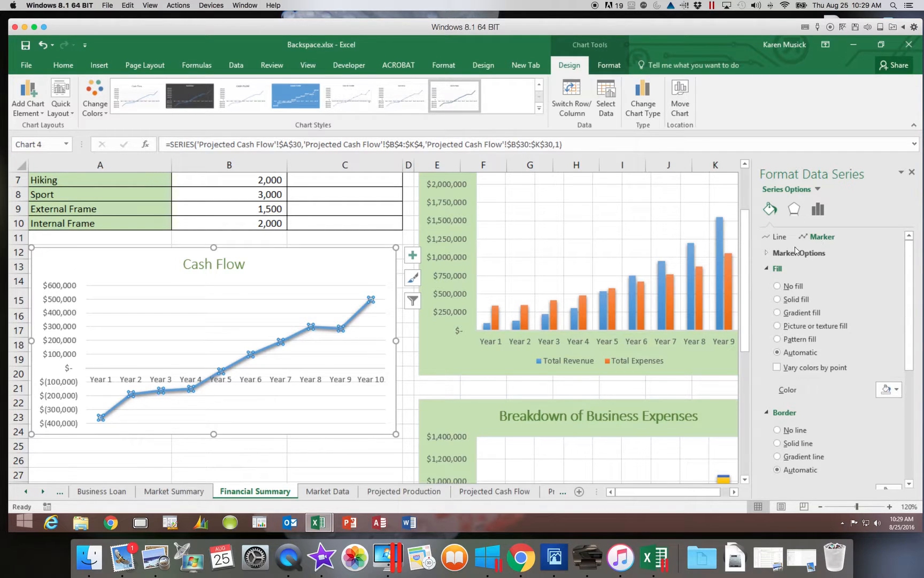
left_click(768, 253)
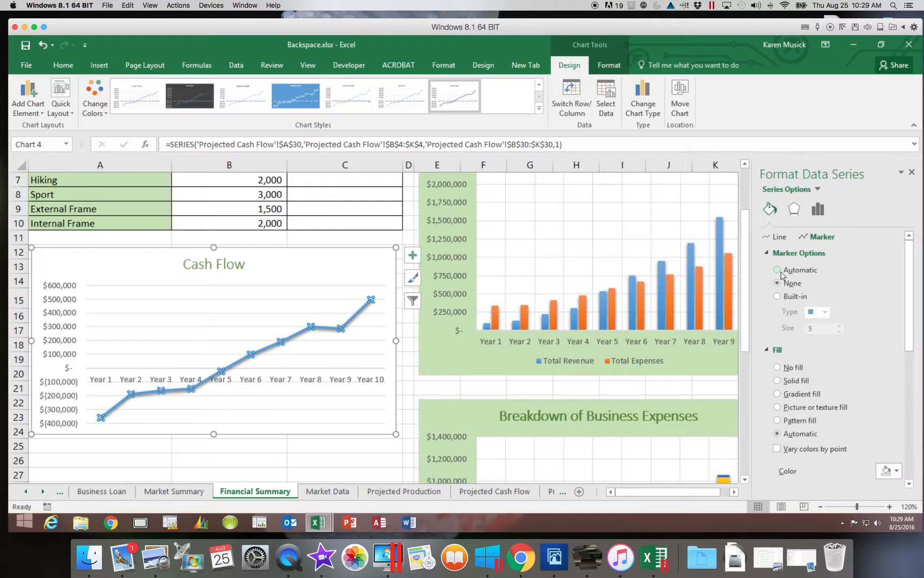
left_click(779, 270)
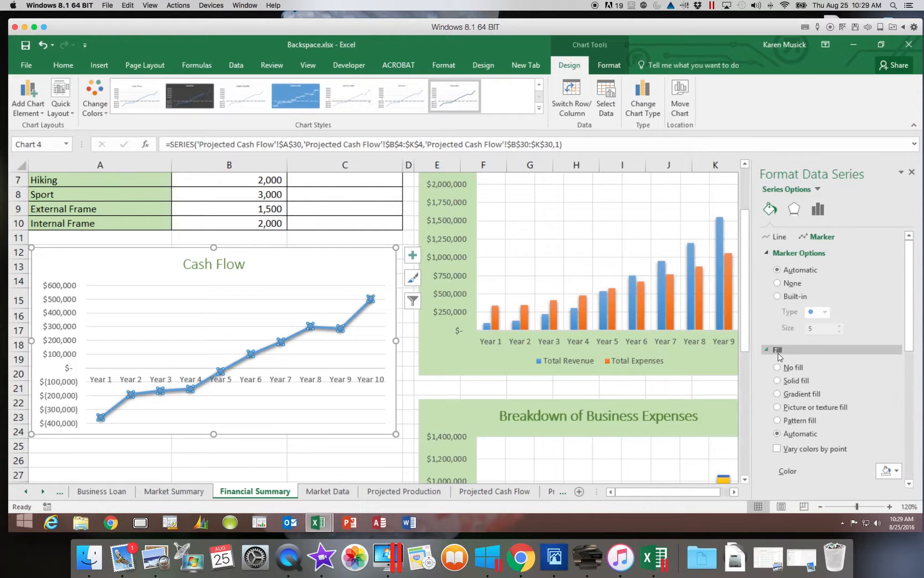
Step: Fill the Cash Flow line's markers with solid white from the theme colors
left_click(778, 380)
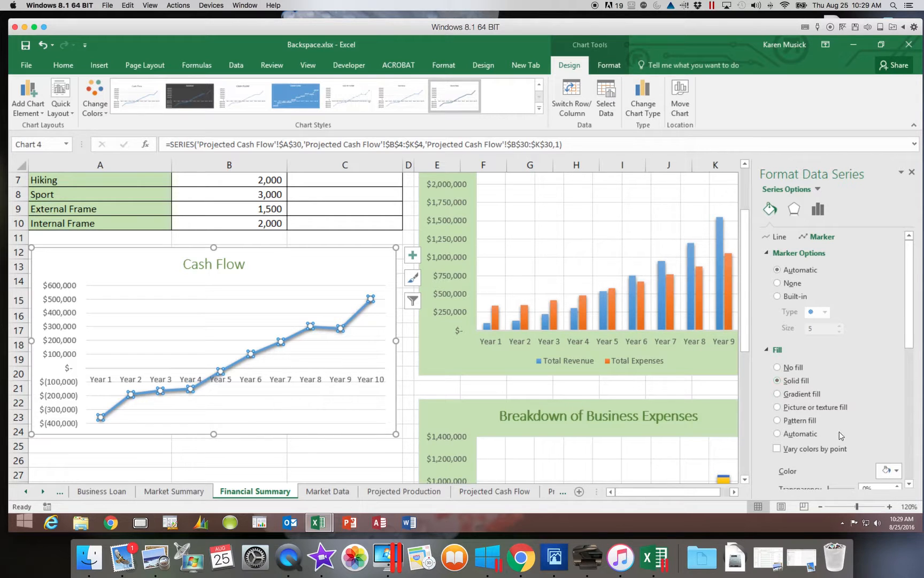
left_click(898, 471)
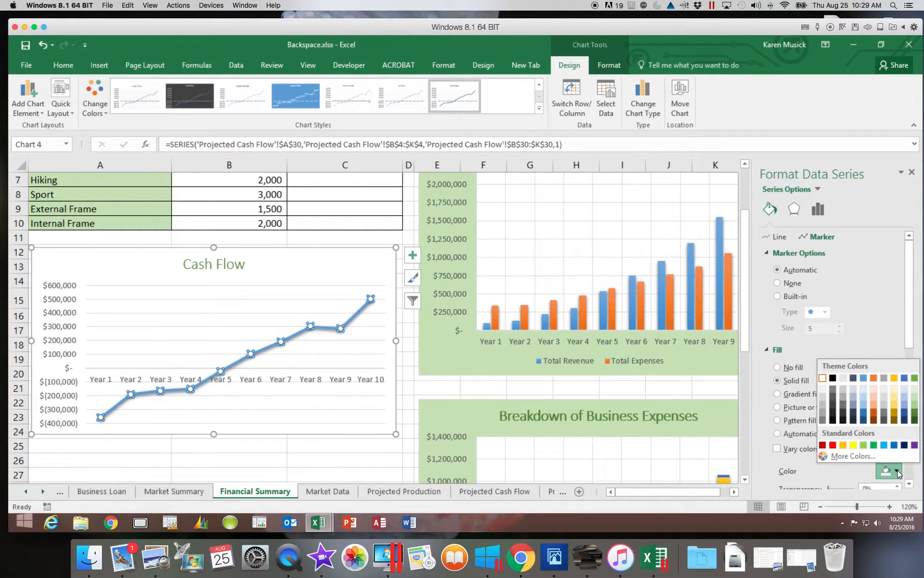
left_click(824, 380)
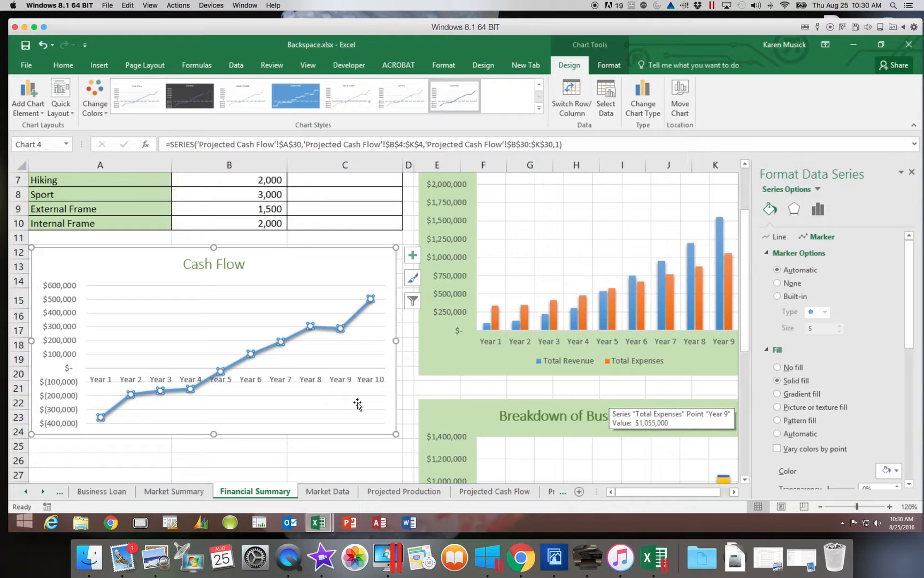
left_click(358, 273)
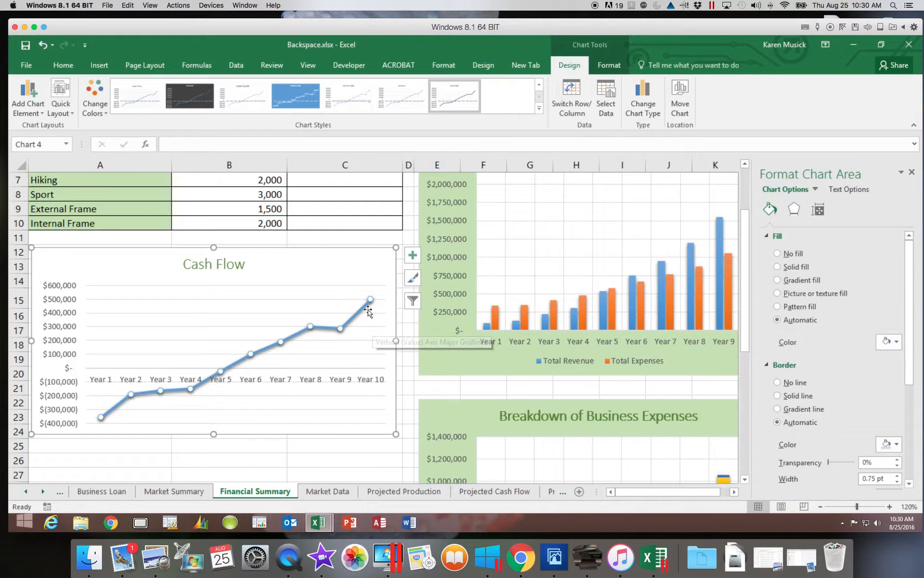
mouse_move(373, 304)
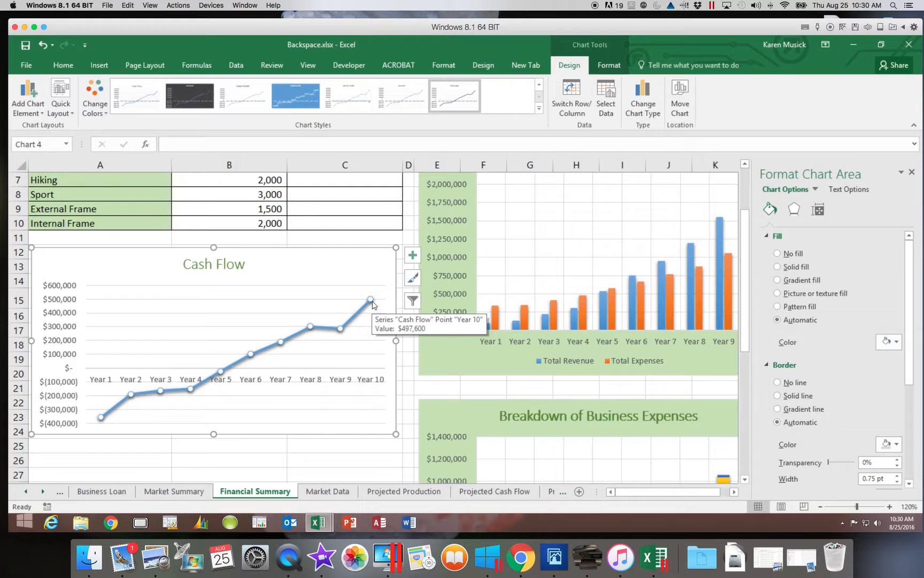
mouse_move(357, 320)
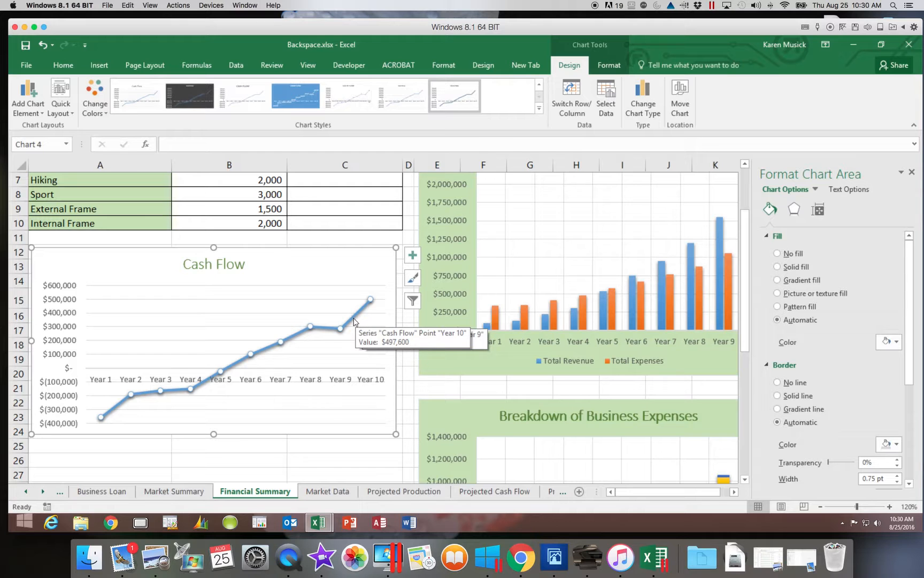
left_click(353, 320)
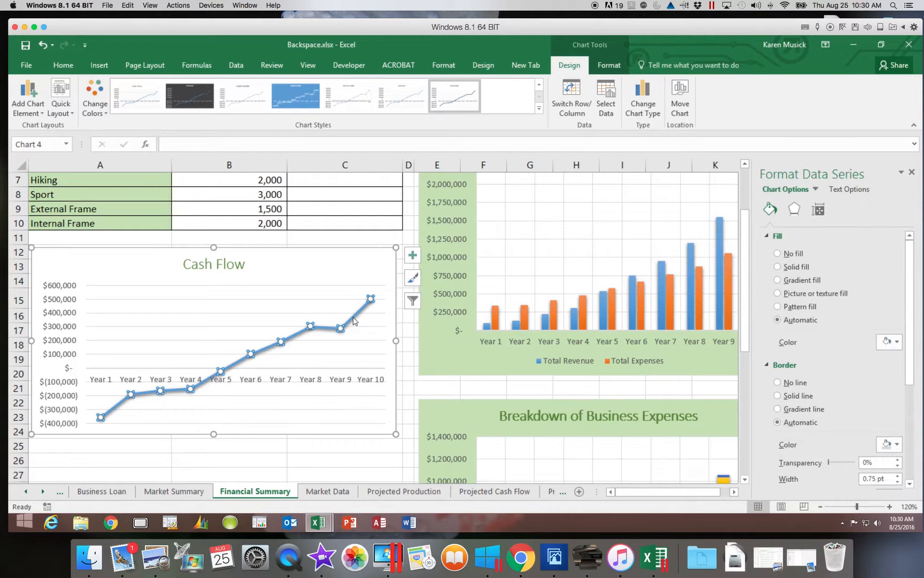
left_click(353, 320)
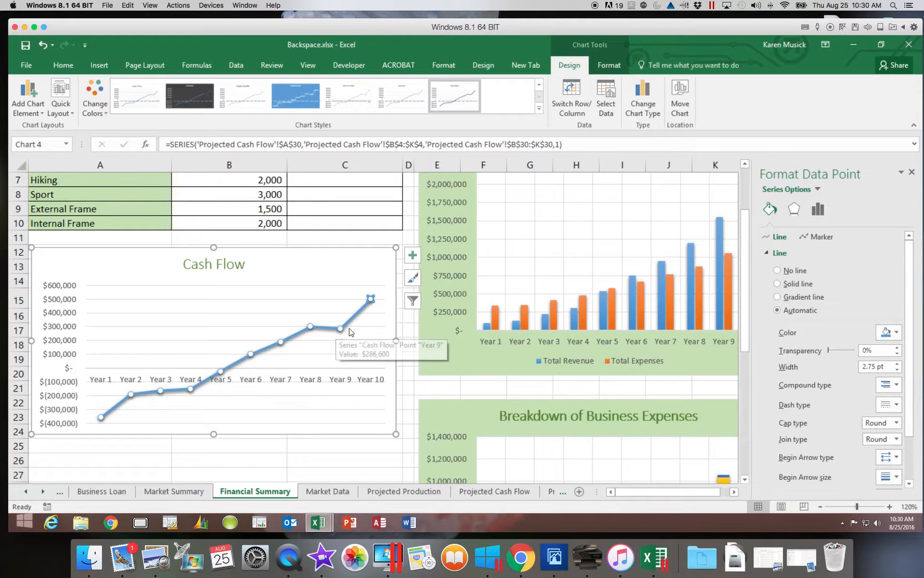
left_click(326, 327)
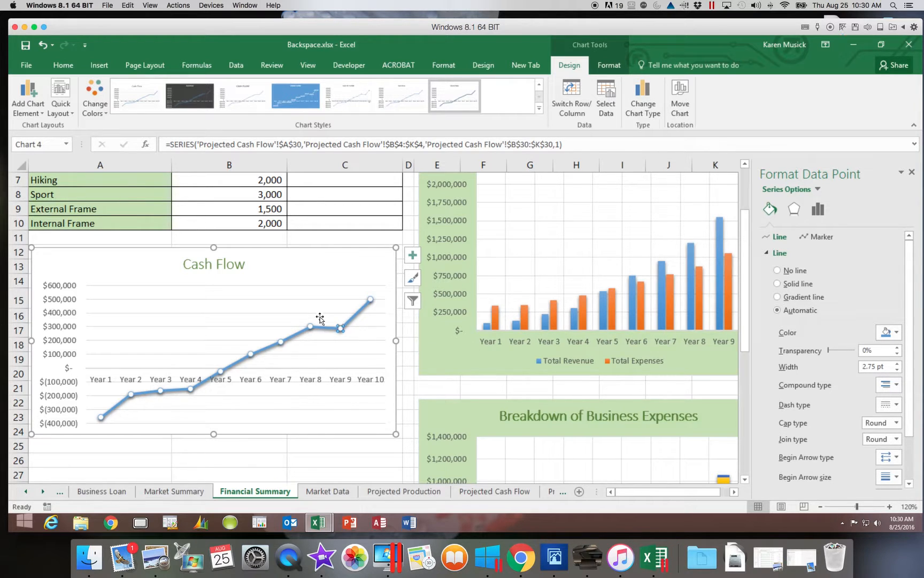
left_click(348, 291)
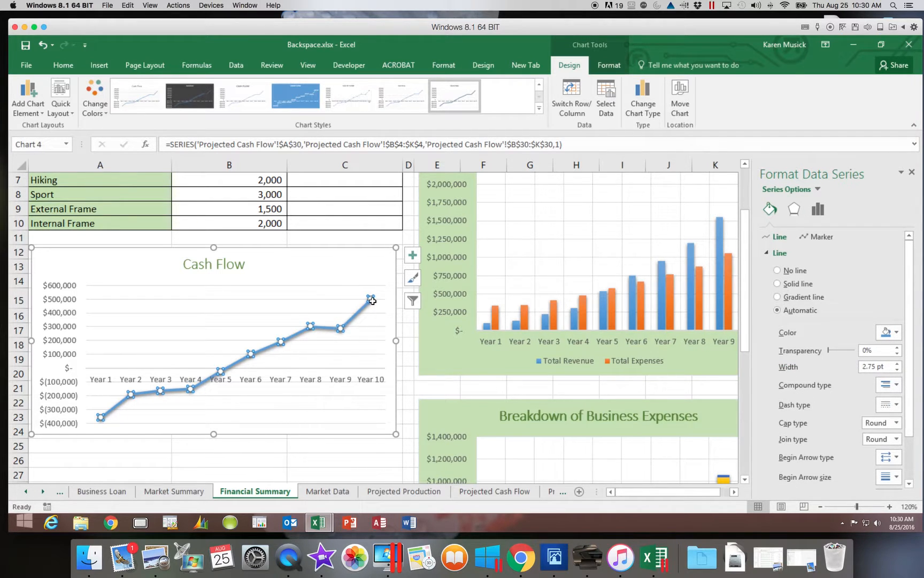
Step: Add a data label to only the Year 10 point of the Cash Flow line
left_click(371, 300)
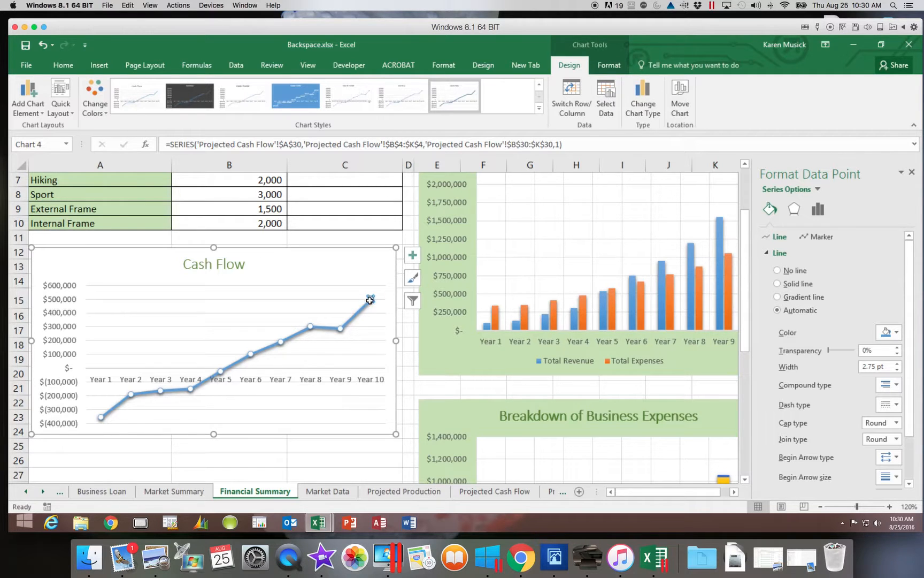
mouse_move(372, 300)
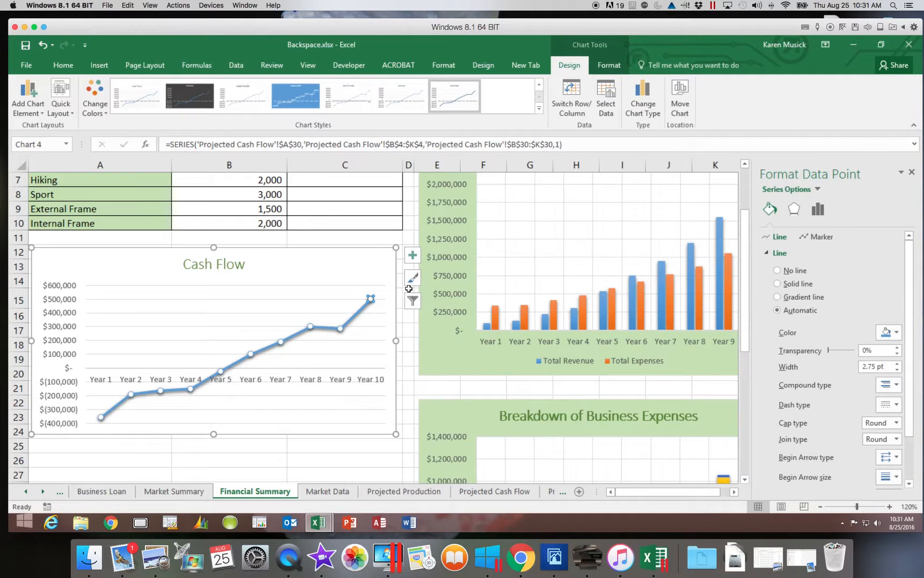
left_click(412, 256)
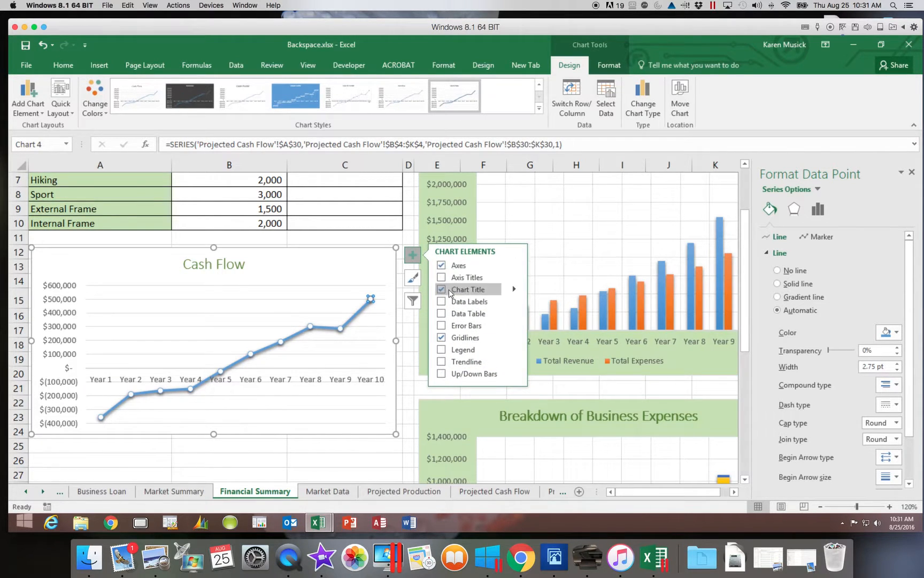
left_click(441, 302)
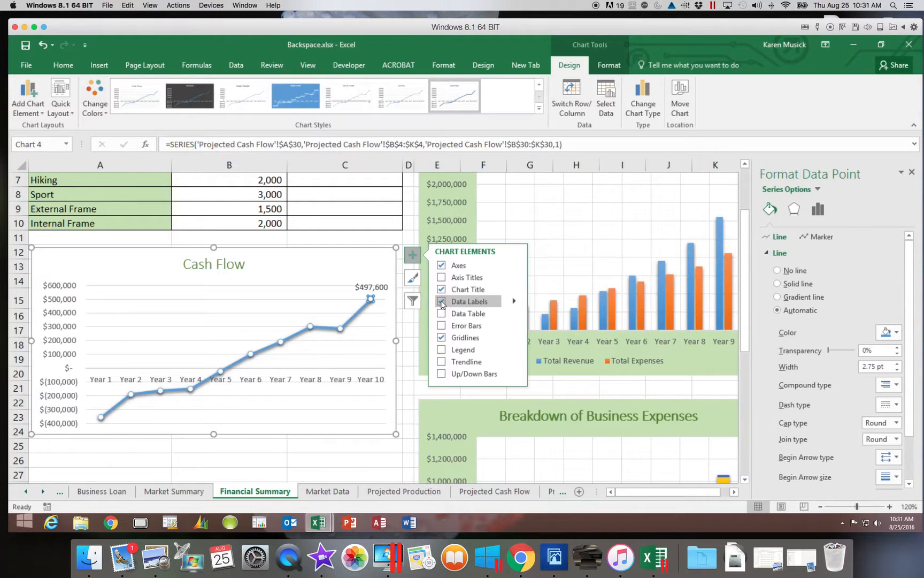
Step: Change the Year 10 point's data label to a Data Callout
left_click(513, 301)
left_click(514, 299)
left_click(514, 300)
left_click(512, 300)
left_click(514, 300)
left_click(489, 303)
left_click(457, 302)
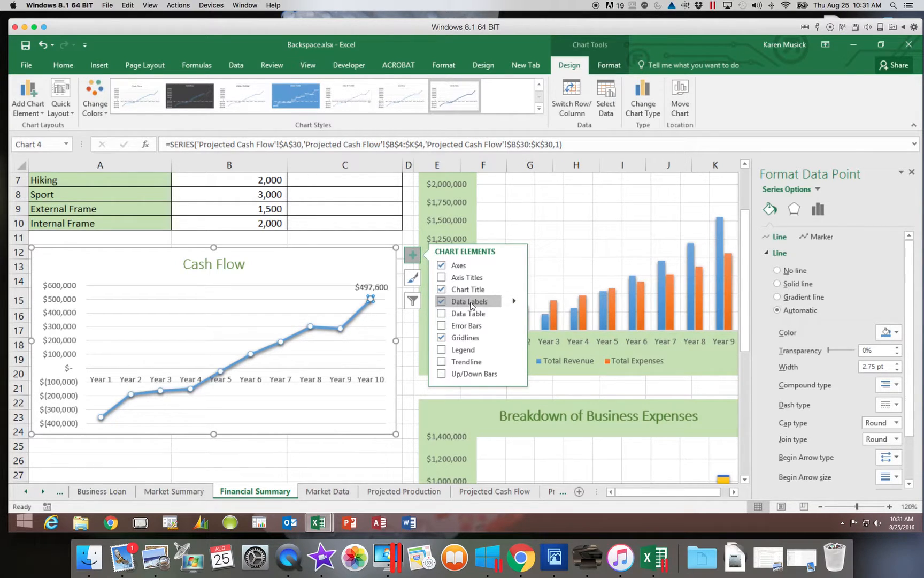
left_click(514, 301)
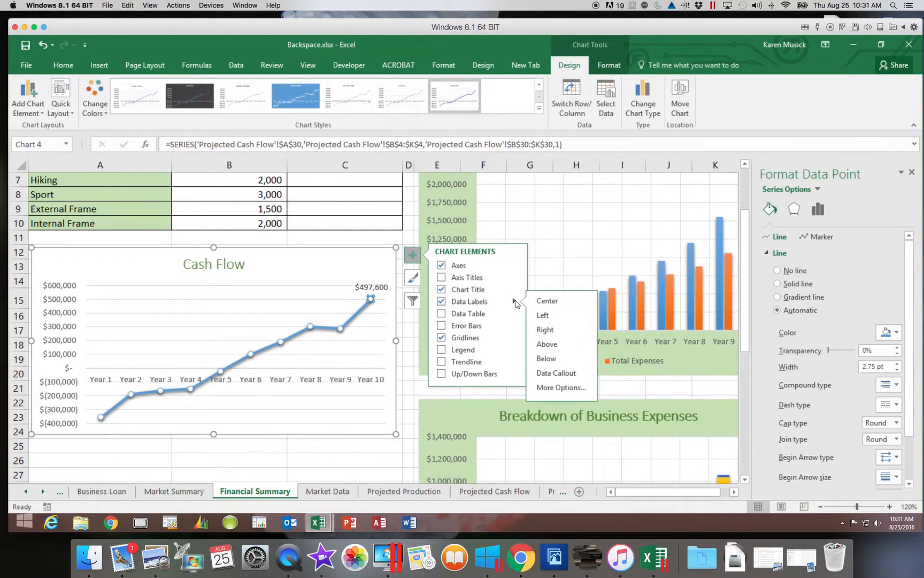
left_click(547, 376)
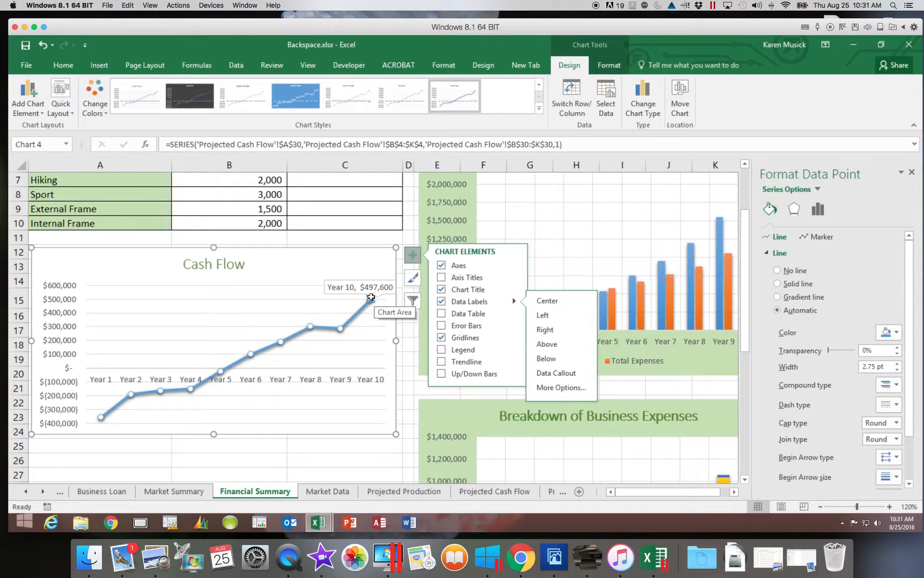
Step: Remove the category name from the Year 10 callout so its label contains only the value, and deselect the chart
left_click(562, 387)
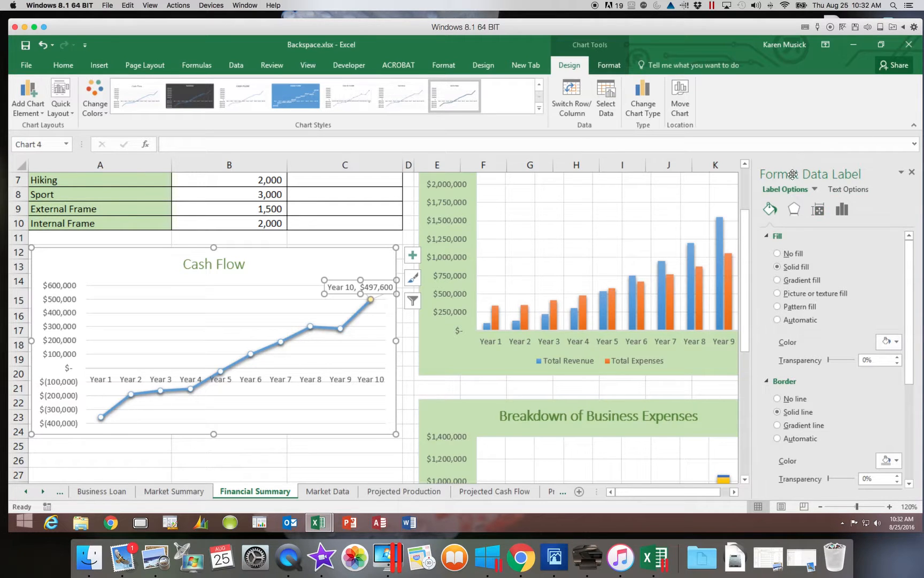
left_click(843, 210)
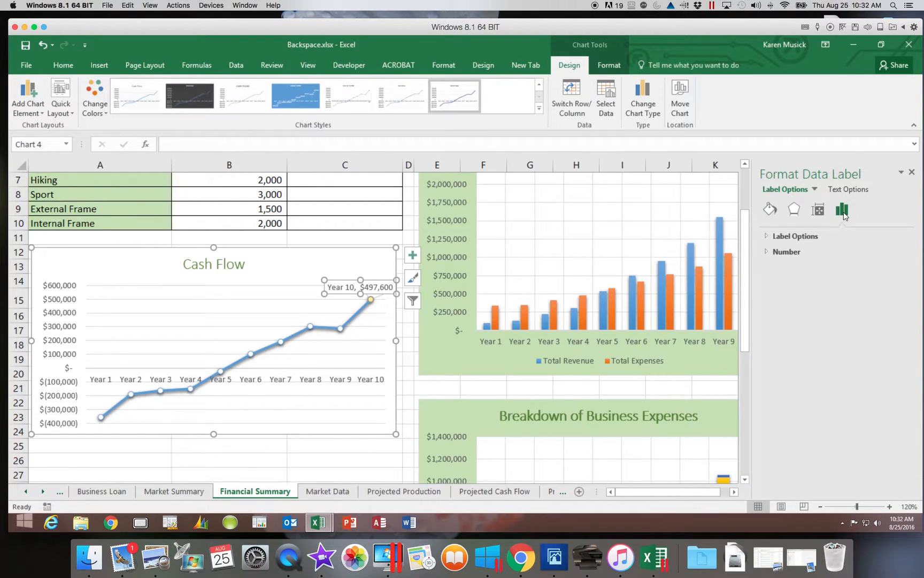
left_click(769, 237)
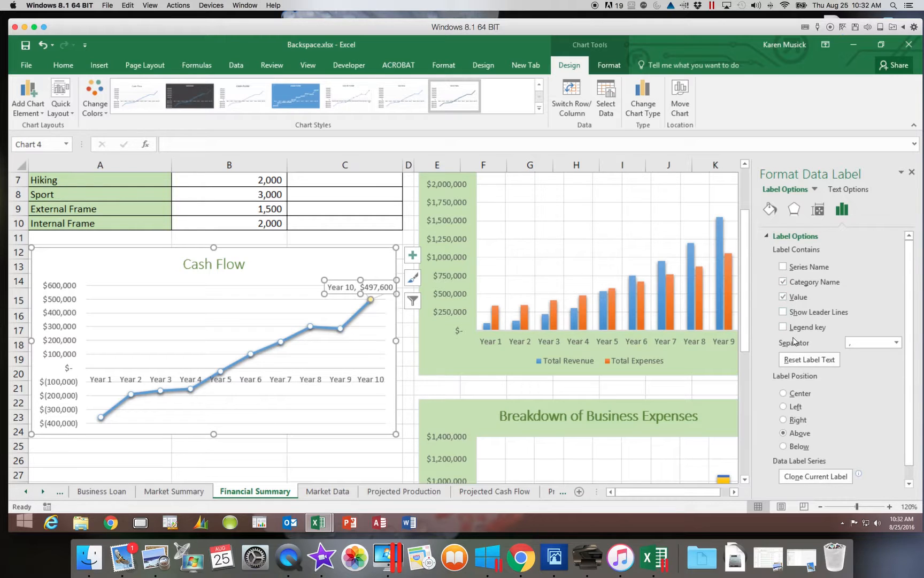
left_click(784, 281)
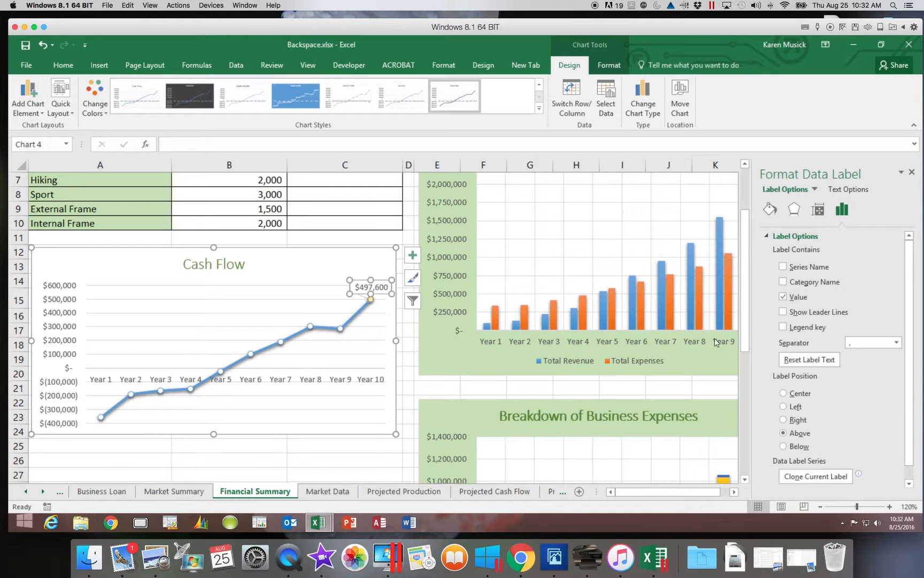
left_click(912, 172)
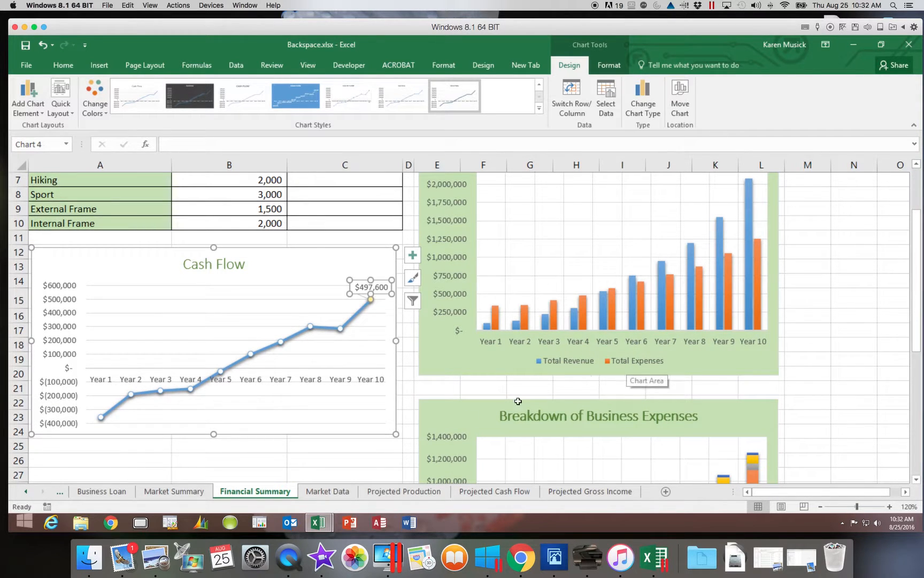
left_click(354, 456)
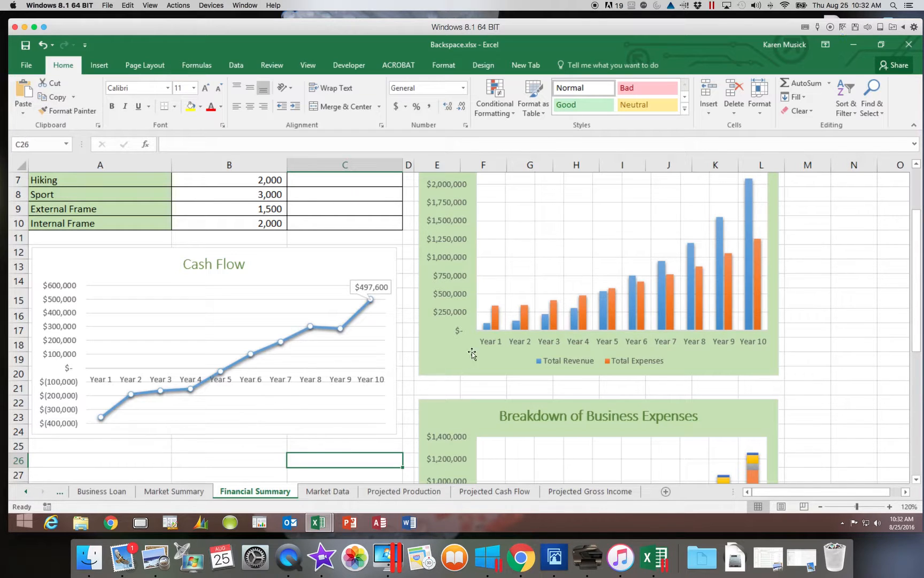
left_click(830, 28)
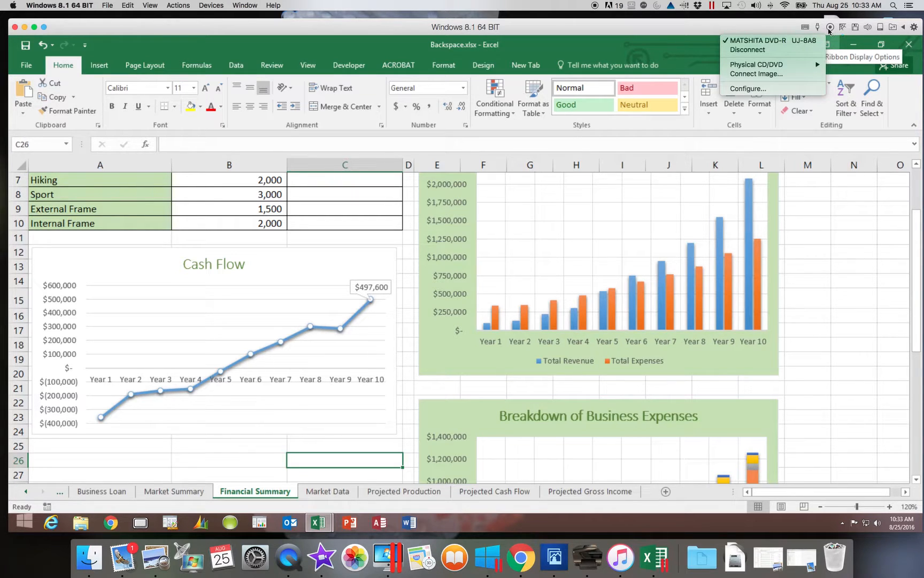